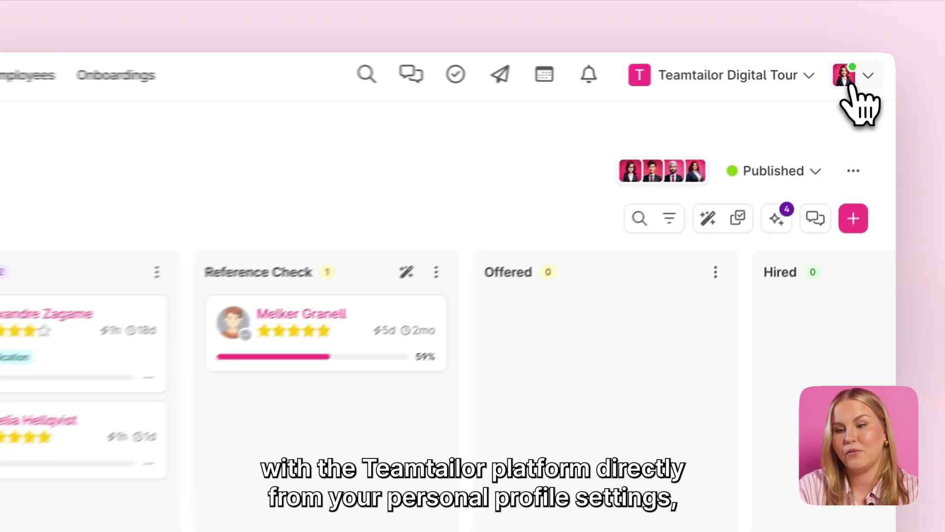
# Open the profile of the first candidate in the Growth Manager Interview column
pyautogui.click(848, 84)
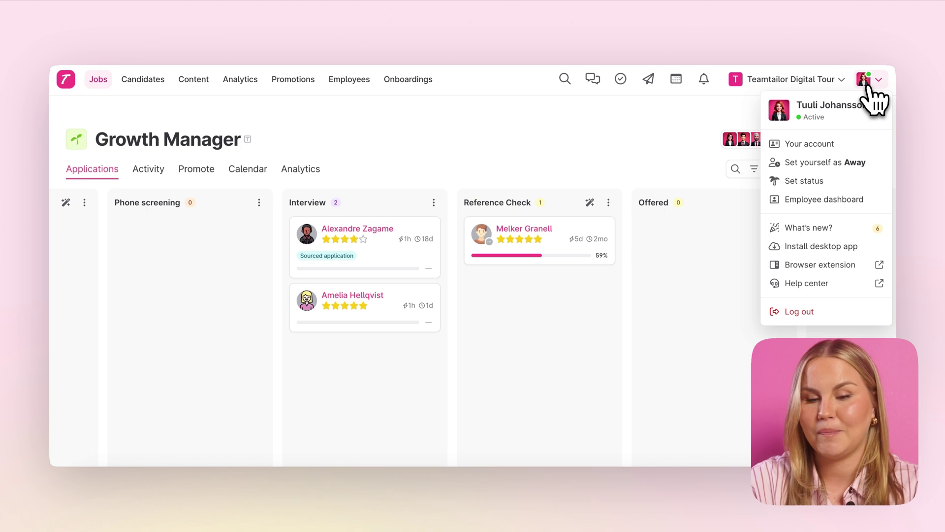
pyautogui.click(870, 86)
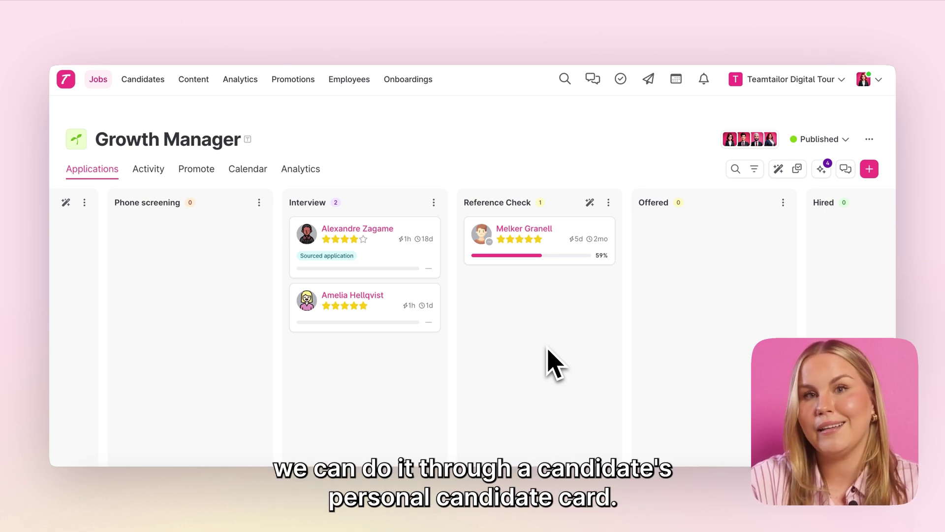
pyautogui.click(404, 266)
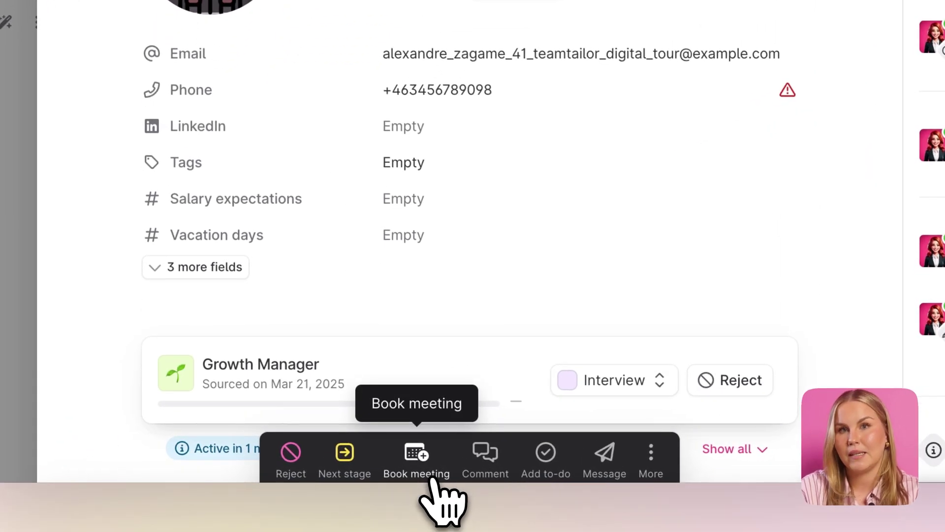
# Start a Book meeting form for this Interview-stage candidate
pyautogui.click(432, 477)
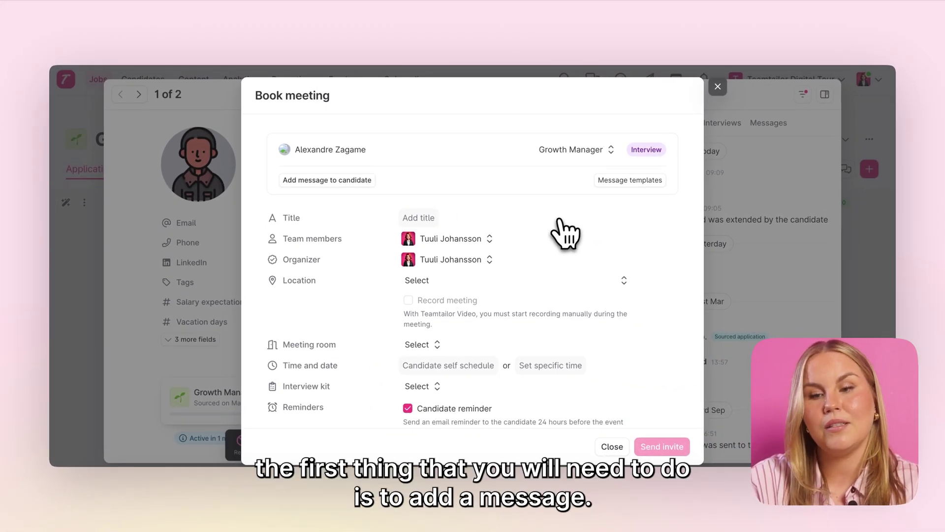
# Add a candidate message using the 'Select a time that works for you and let's talk!' template
pyautogui.click(327, 180)
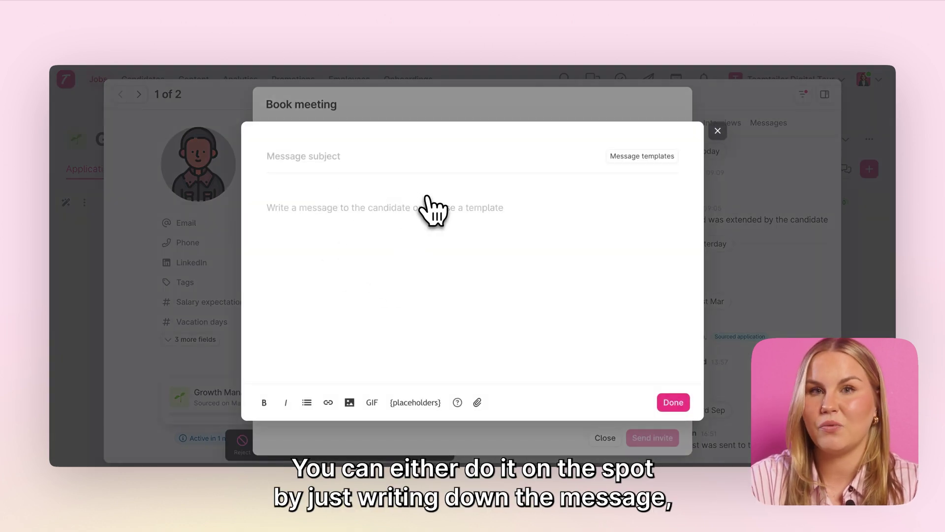
pyautogui.click(638, 157)
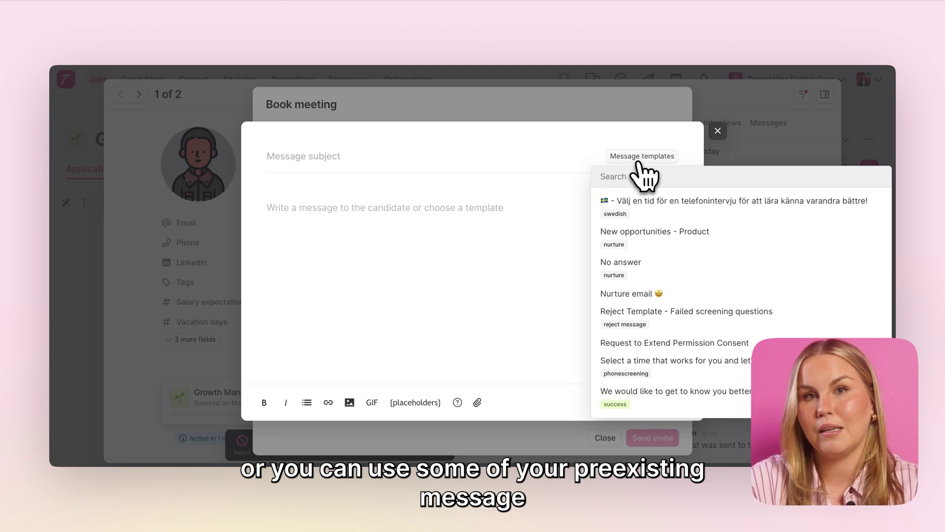
pyautogui.click(655, 375)
pyautogui.click(670, 400)
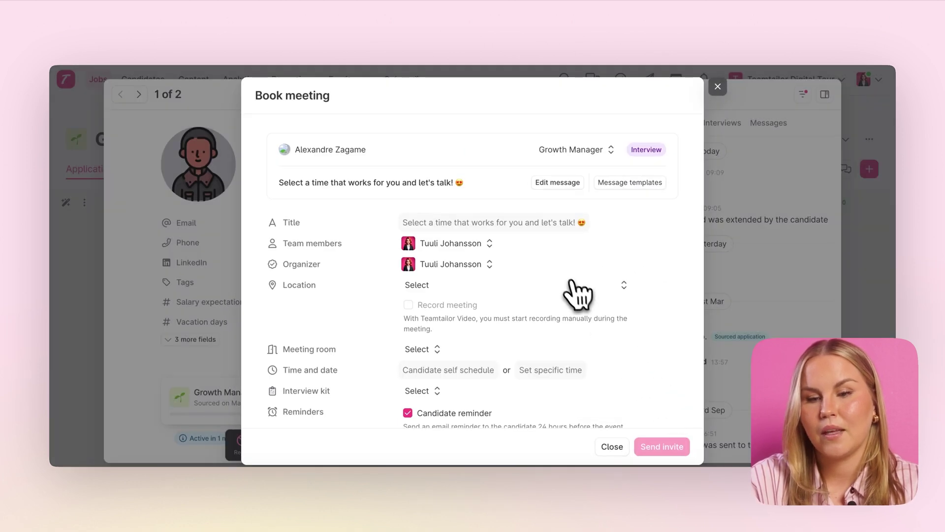
pyautogui.scroll(-1, 567, 277)
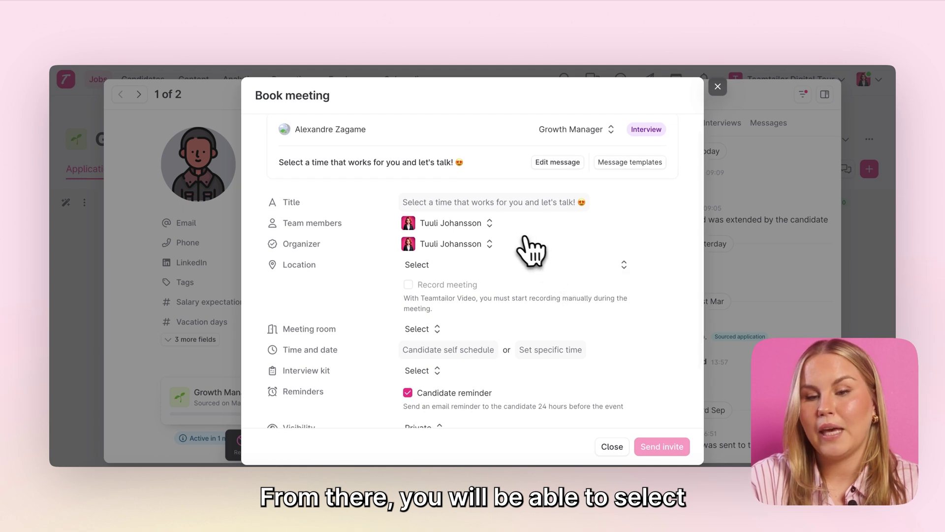
# Add a second hiring-team member to the meeting
pyautogui.click(468, 223)
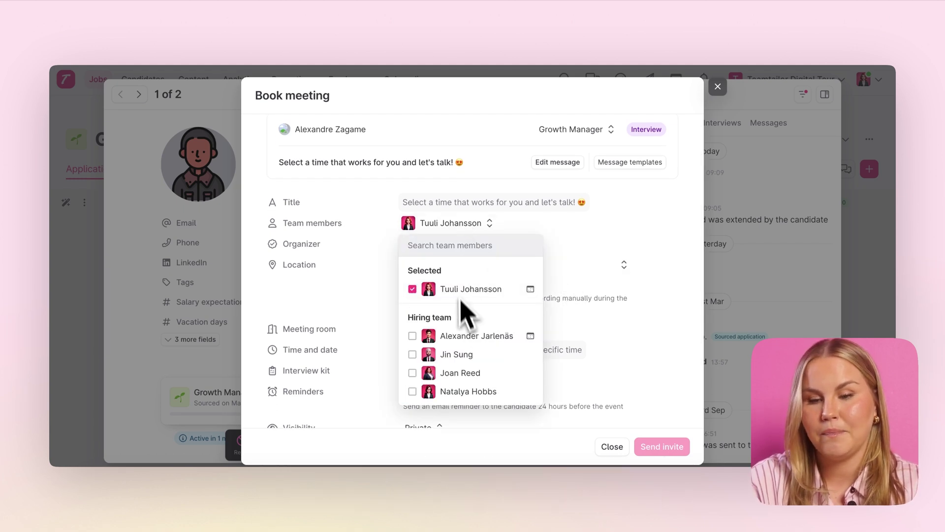
pyautogui.click(476, 336)
pyautogui.click(618, 251)
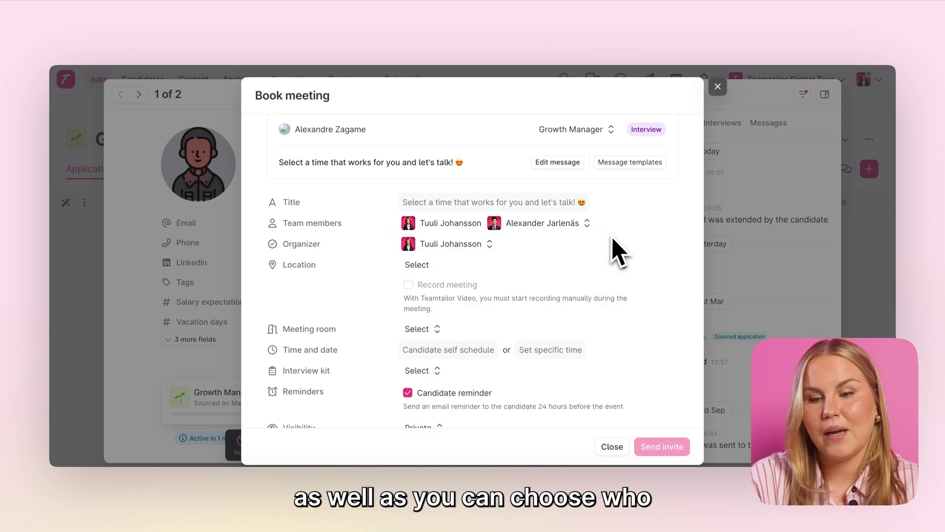
# Set the location to Teamtailor Video with no meeting room, and choose candidate self-schedule
pyautogui.click(431, 266)
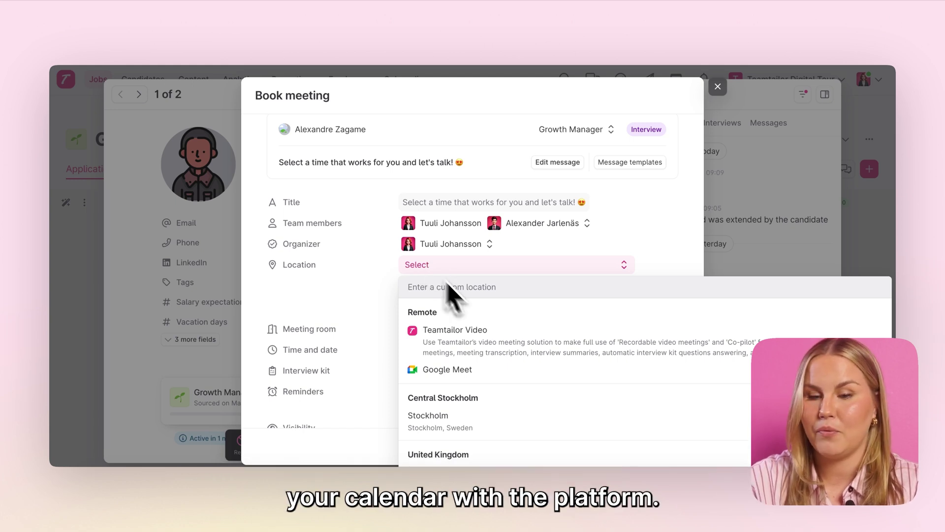
pyautogui.click(508, 342)
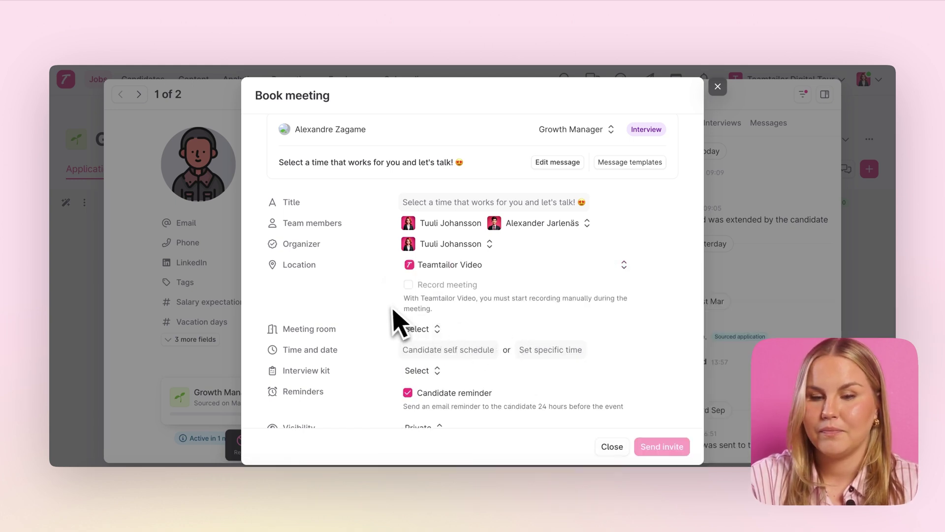
pyautogui.scroll(-2, 390, 315)
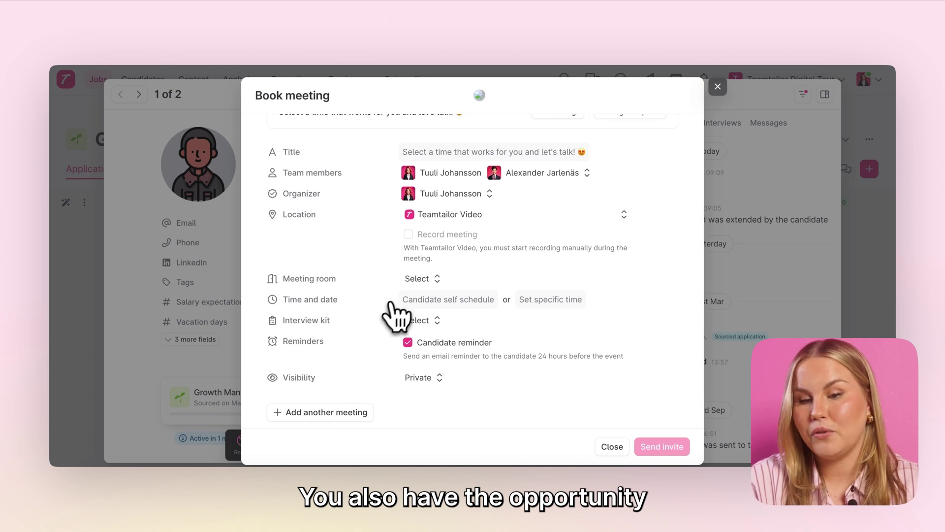
pyautogui.click(422, 279)
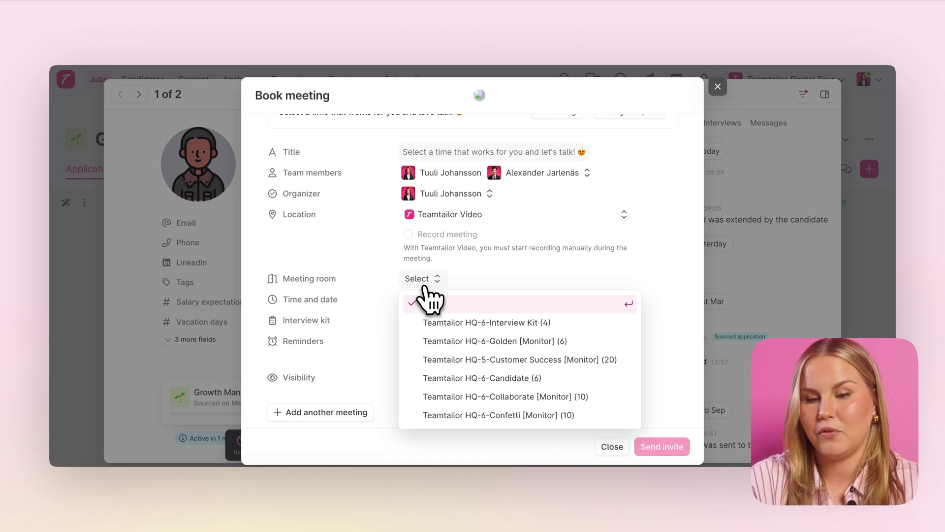
pyautogui.click(424, 287)
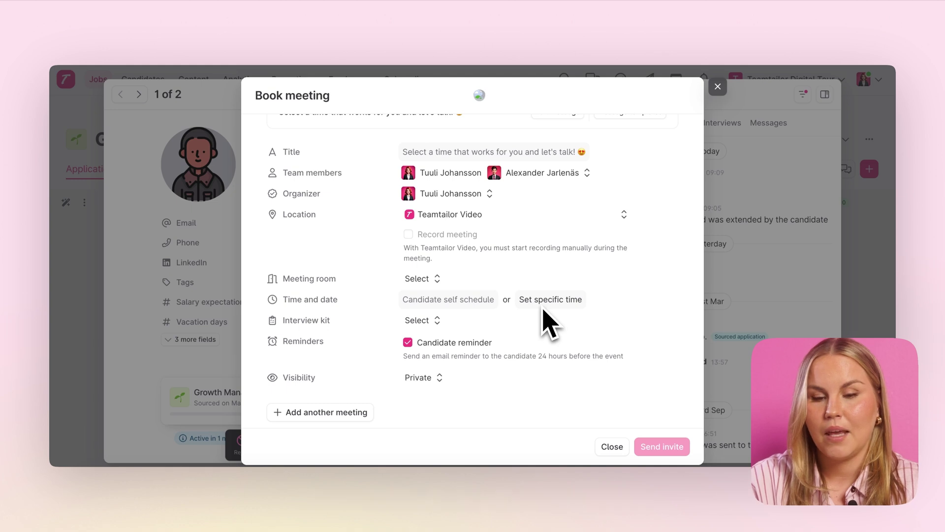
pyautogui.click(480, 300)
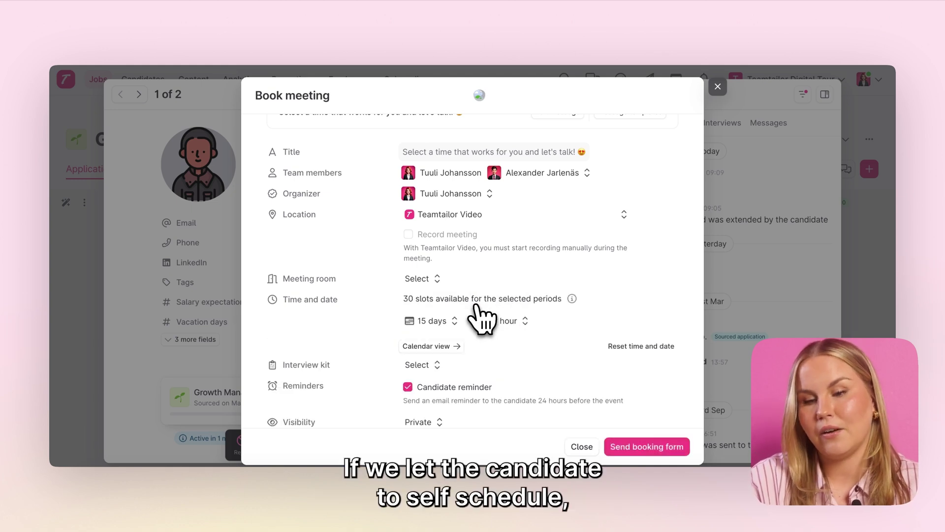
pyautogui.scroll(-1, 475, 313)
# Limit self-scheduling to the 14th–18th range (5 days) and show the slots in calendar view
pyautogui.click(443, 302)
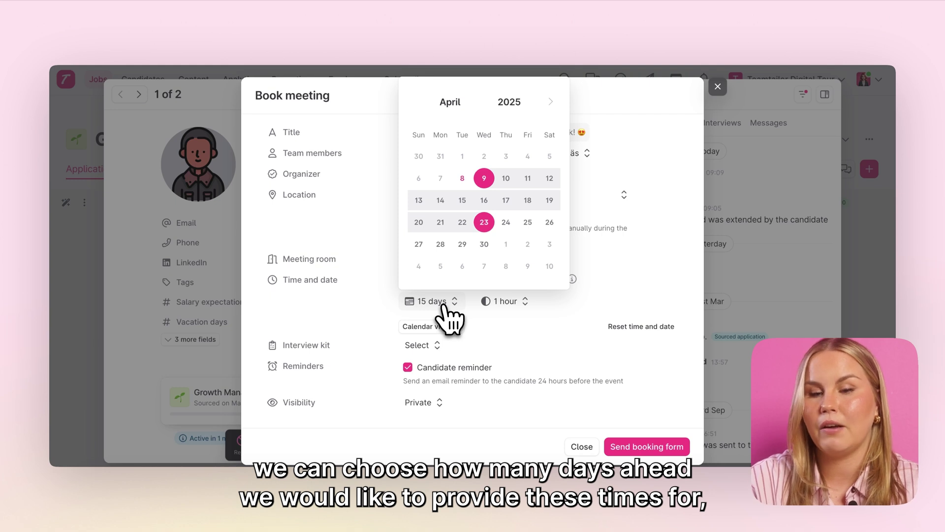
pyautogui.click(440, 202)
pyautogui.click(526, 203)
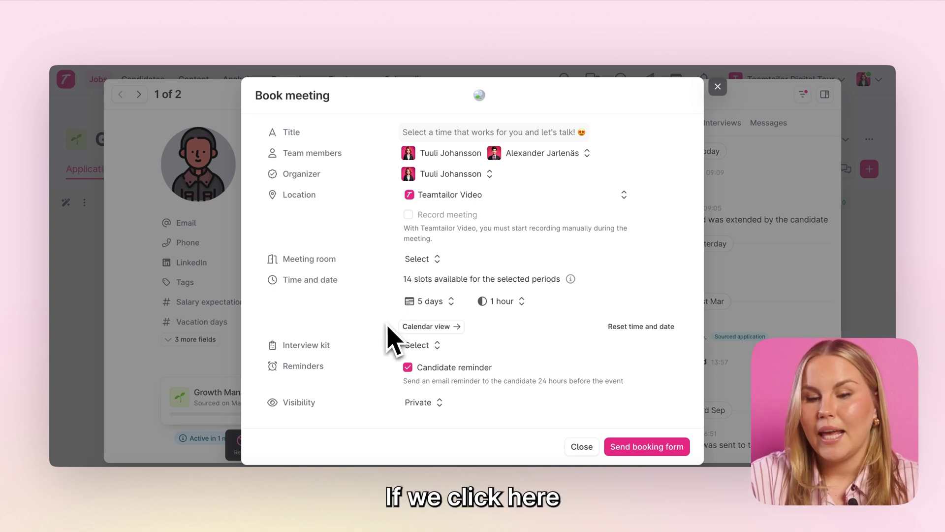
pyautogui.scroll(-1, 387, 325)
pyautogui.click(428, 309)
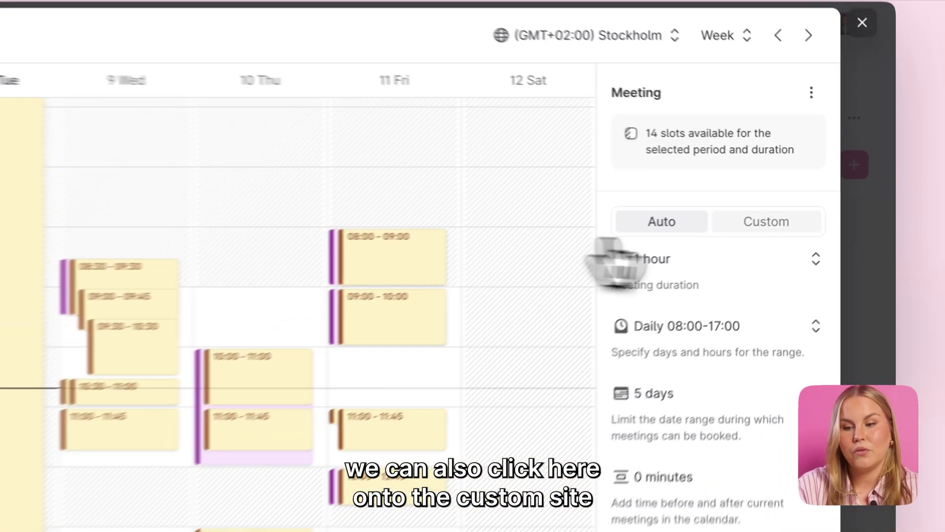
# In Custom mode, offer Thursday 09:00–10:00 and Wednesday 13:00–14:00 as the two slots
pyautogui.click(763, 226)
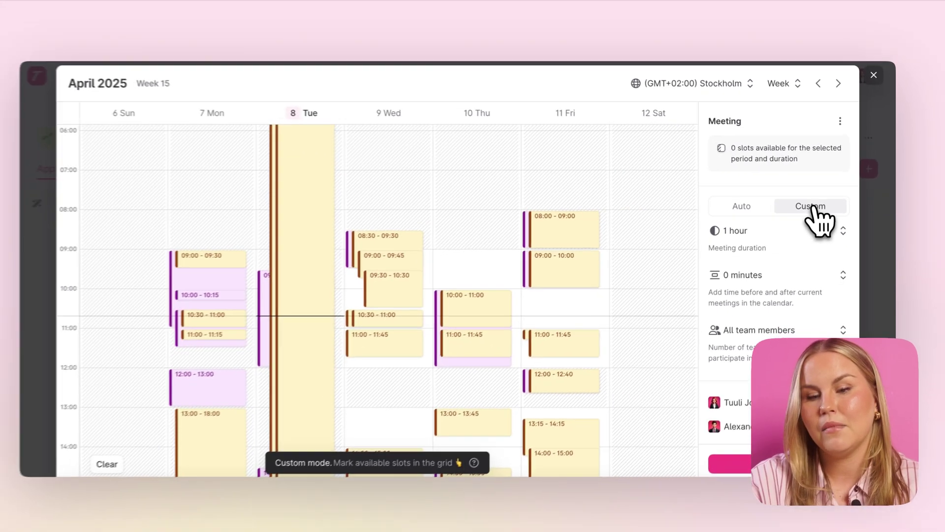
pyautogui.click(486, 268)
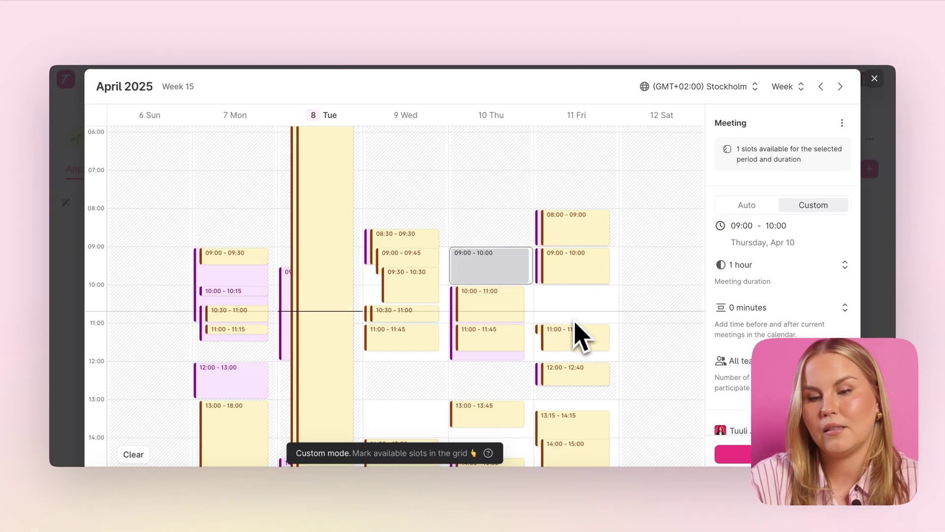
pyautogui.click(414, 433)
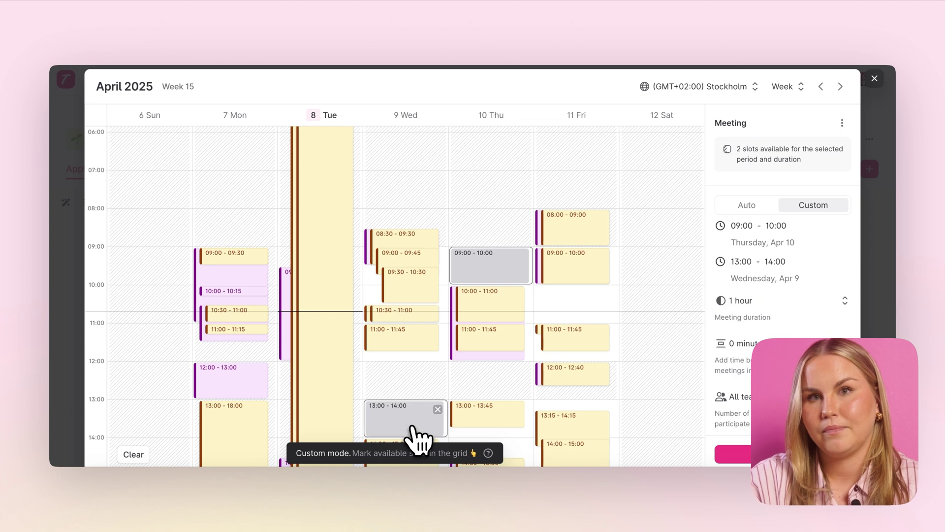
pyautogui.click(738, 461)
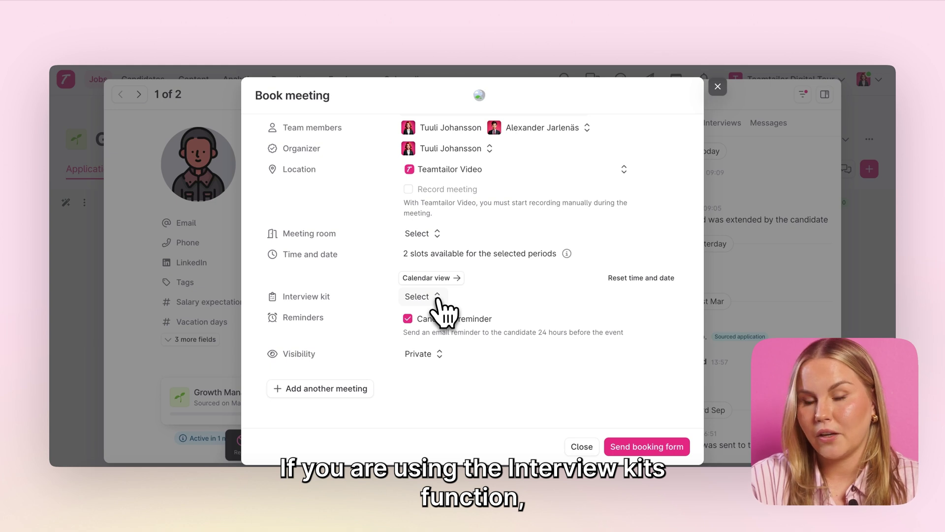
# Attach the Growth Manager, Level 1 interview kit to the meeting
pyautogui.click(436, 296)
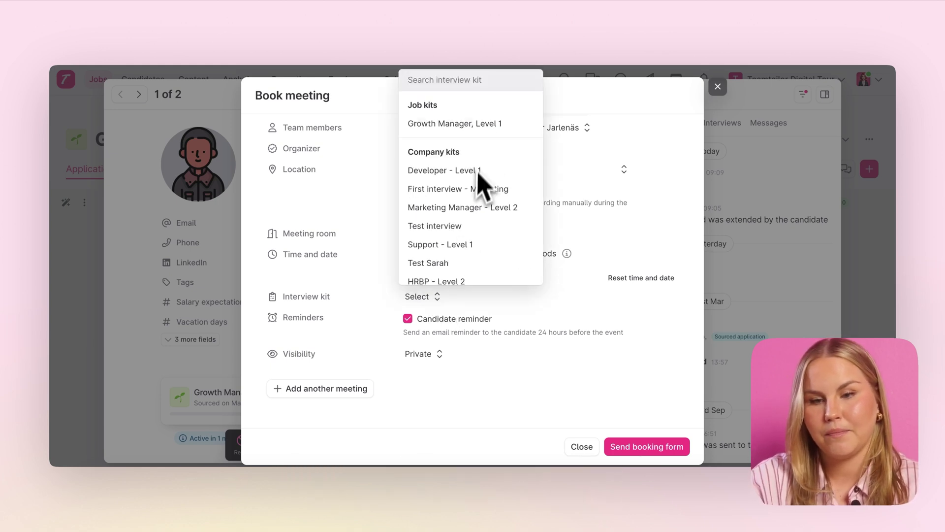
pyautogui.click(494, 124)
pyautogui.scroll(-2, 497, 360)
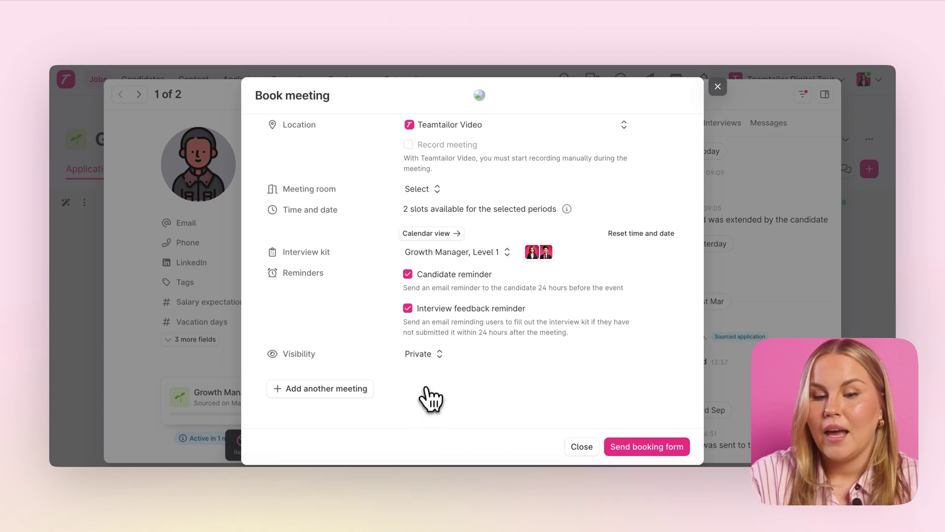
# Keep the meeting visibility Private and send the booking form to the candidate
pyautogui.click(431, 358)
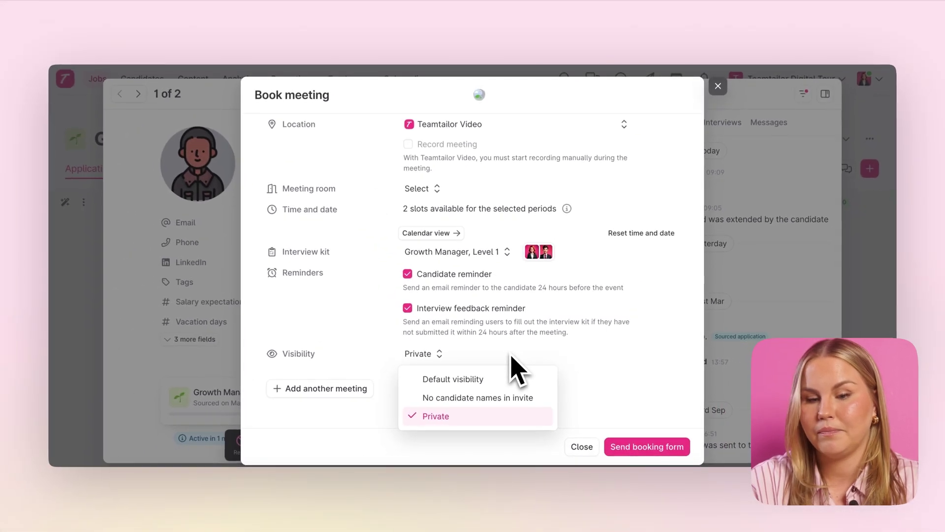
pyautogui.click(510, 354)
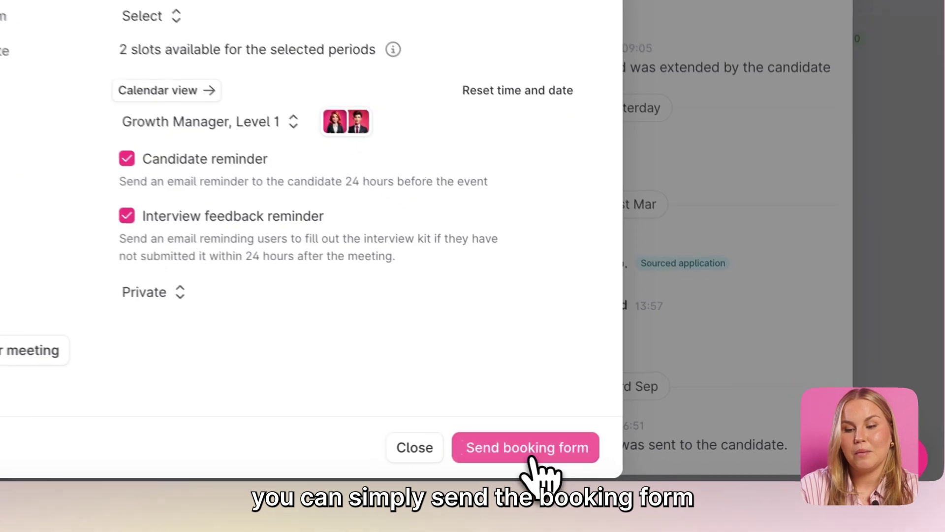
pyautogui.click(649, 449)
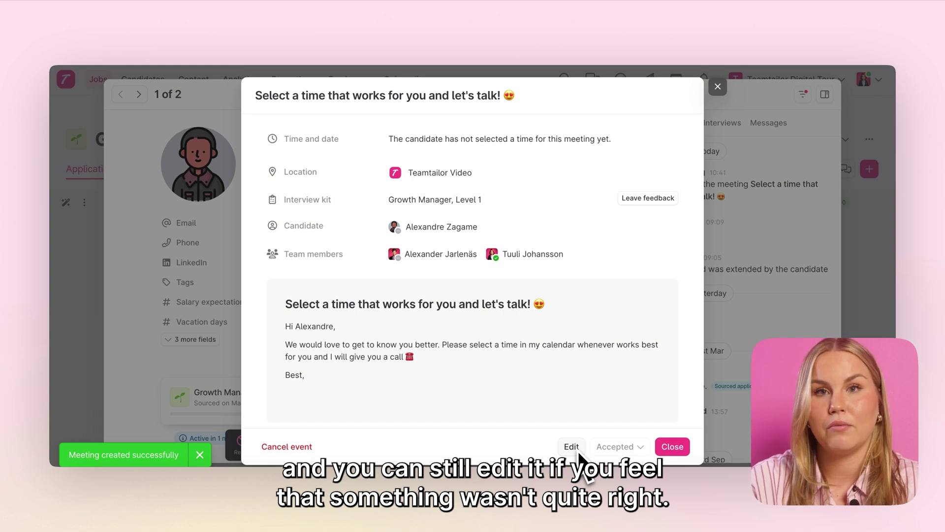
# Expand the candidate's Meetings section and open the pending interview's details
pyautogui.click(671, 445)
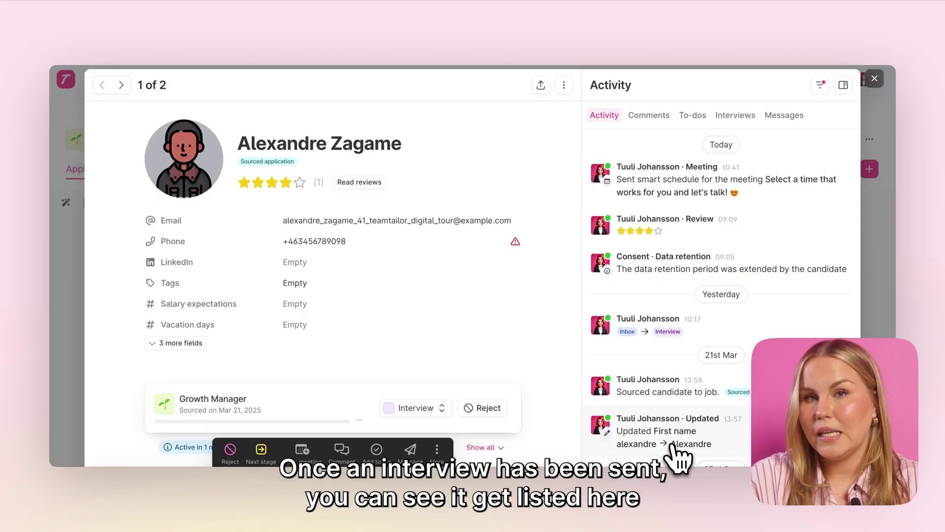
pyautogui.scroll(-3, 555, 378)
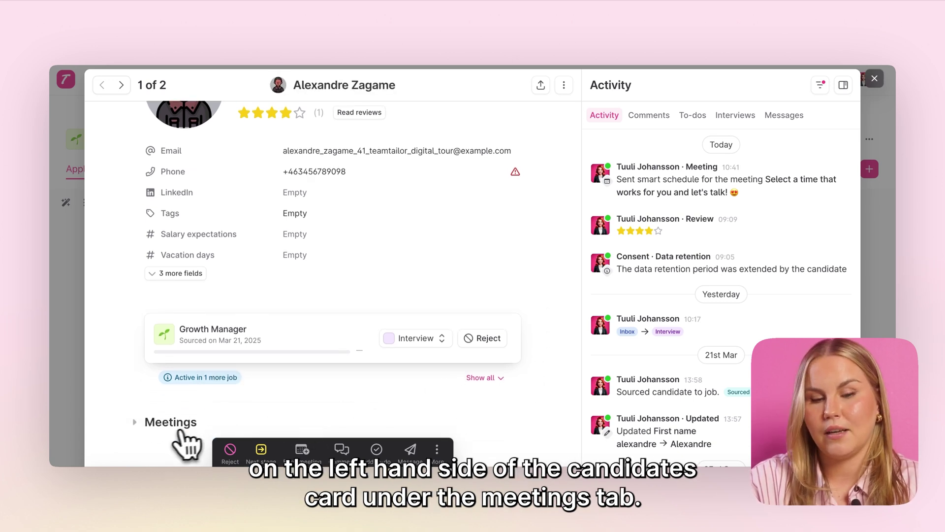
pyautogui.click(136, 428)
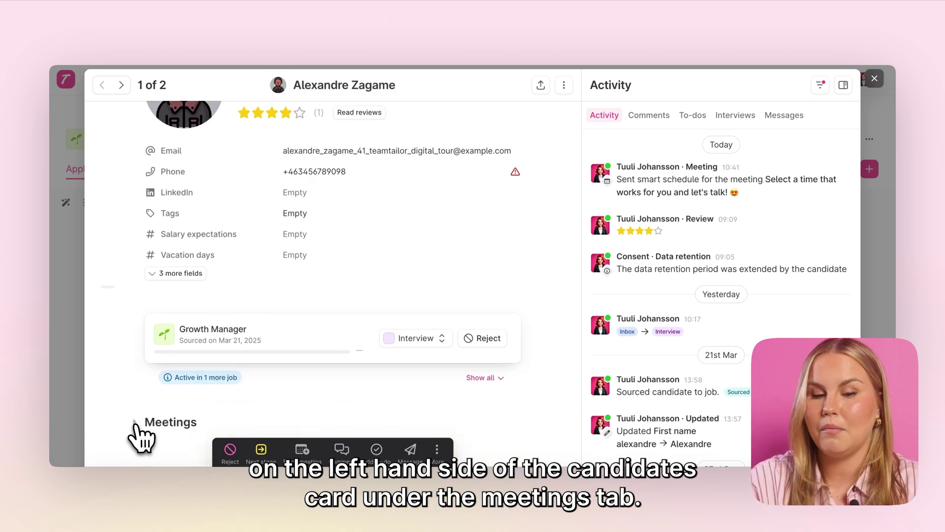
pyautogui.scroll(-2, 131, 457)
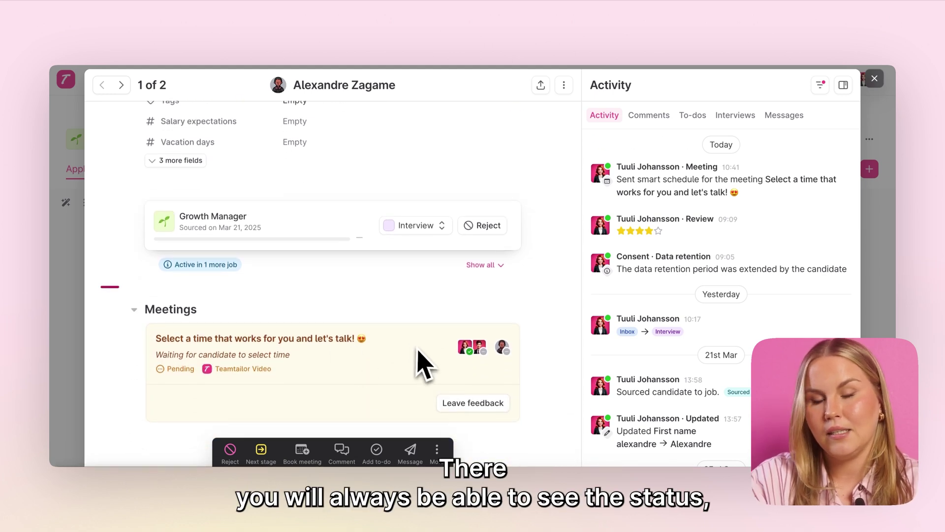
pyautogui.moveTo(482, 354)
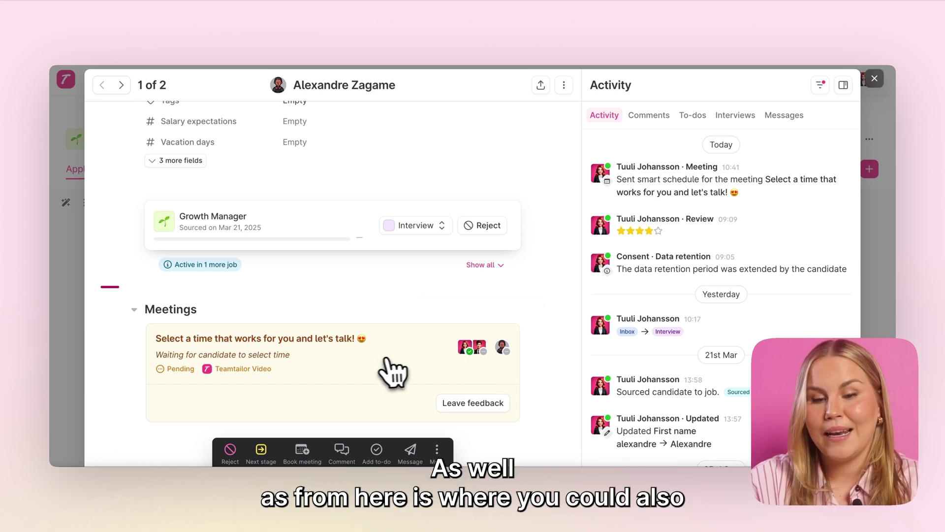
pyautogui.click(356, 360)
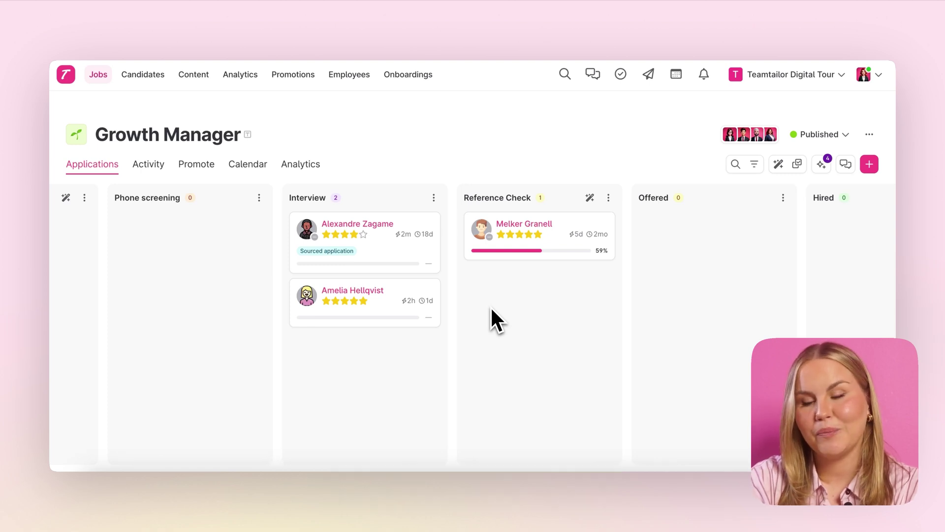
# Bulk-select both Interview-stage candidates and choose Book meeting from the More actions
pyautogui.click(796, 165)
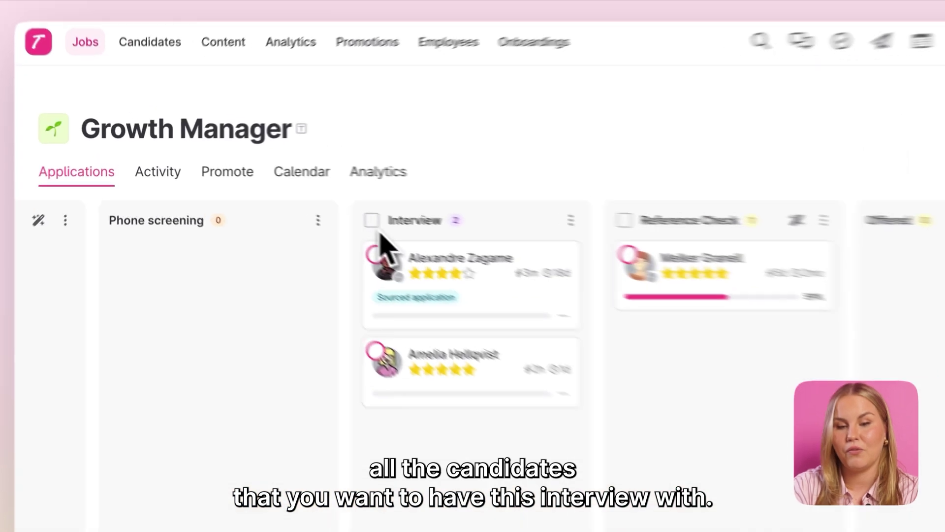
pyautogui.click(297, 200)
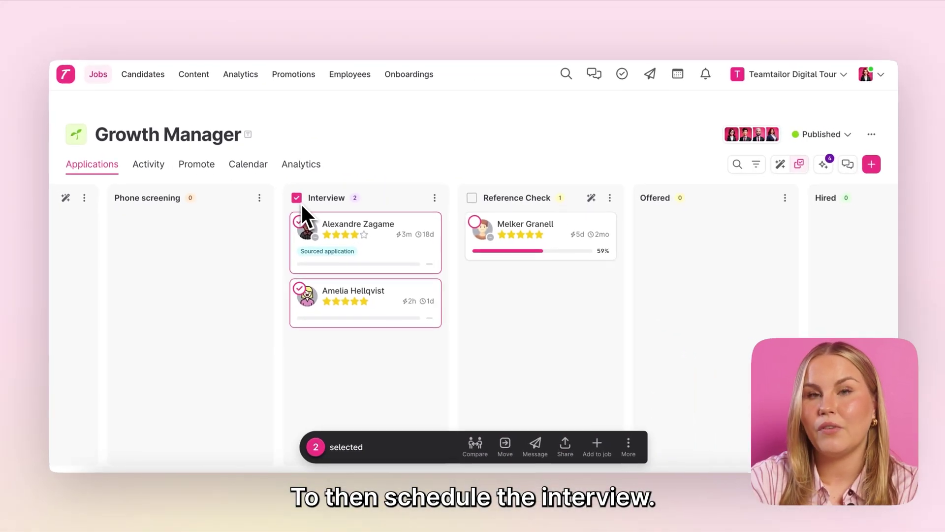
pyautogui.click(623, 440)
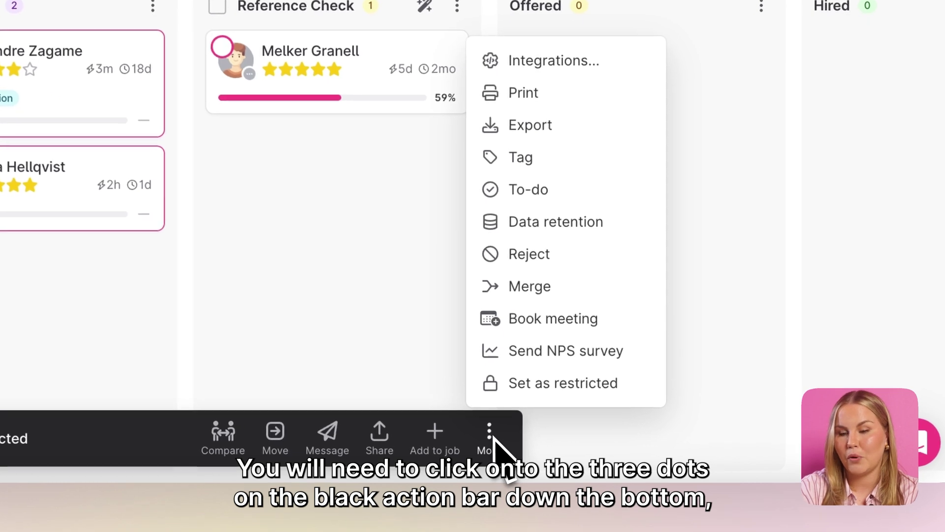
pyautogui.click(534, 327)
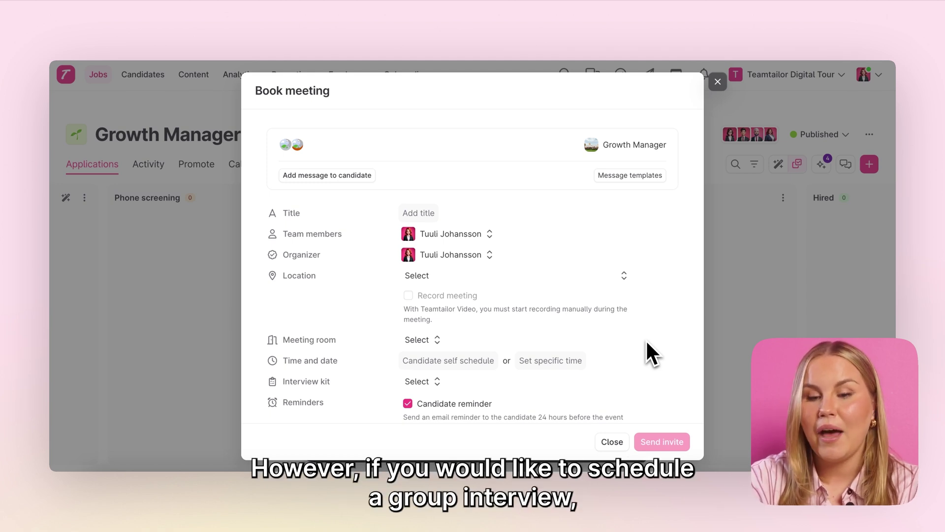
# Scroll through the group Book meeting form, leaving its fields unfilled
pyautogui.scroll(-1, 647, 345)
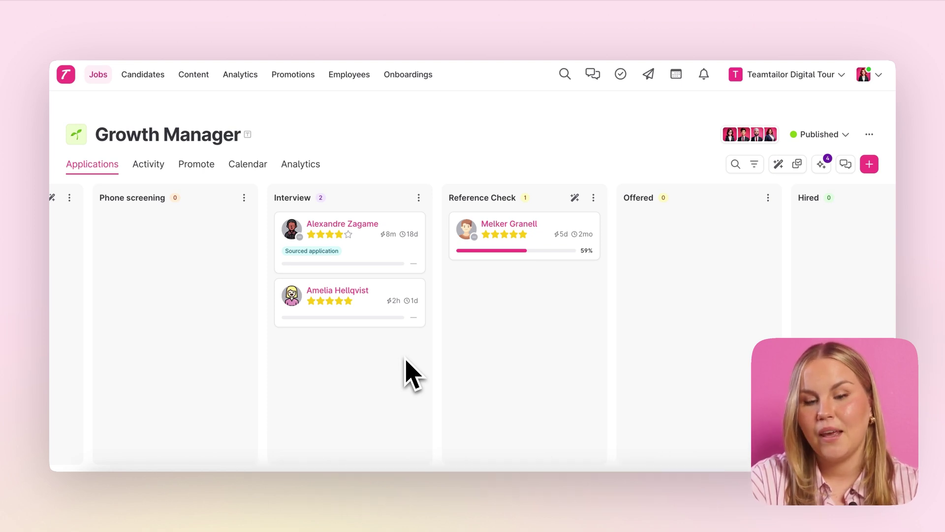
# Choose Smart Schedule under Triggers in the Interview column's options menu
pyautogui.hscroll(-3, 405, 360)
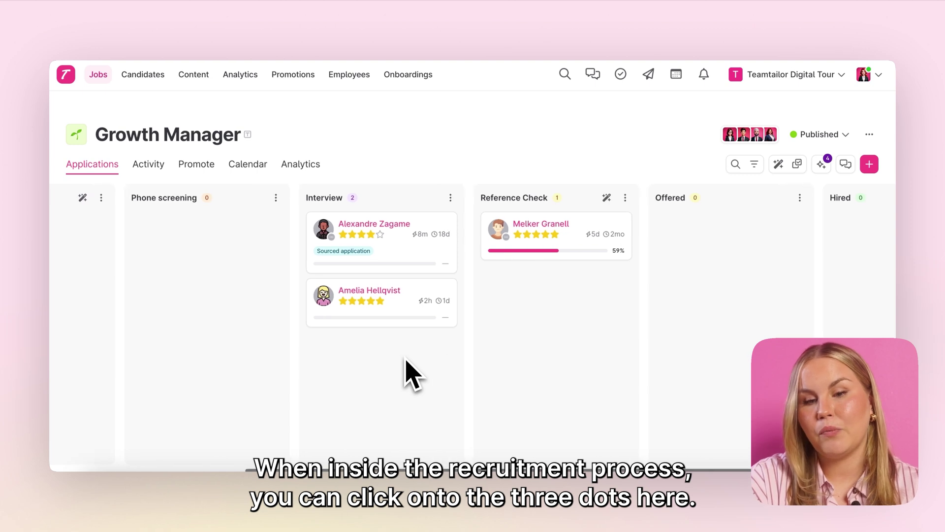
pyautogui.click(463, 197)
pyautogui.moveTo(488, 309)
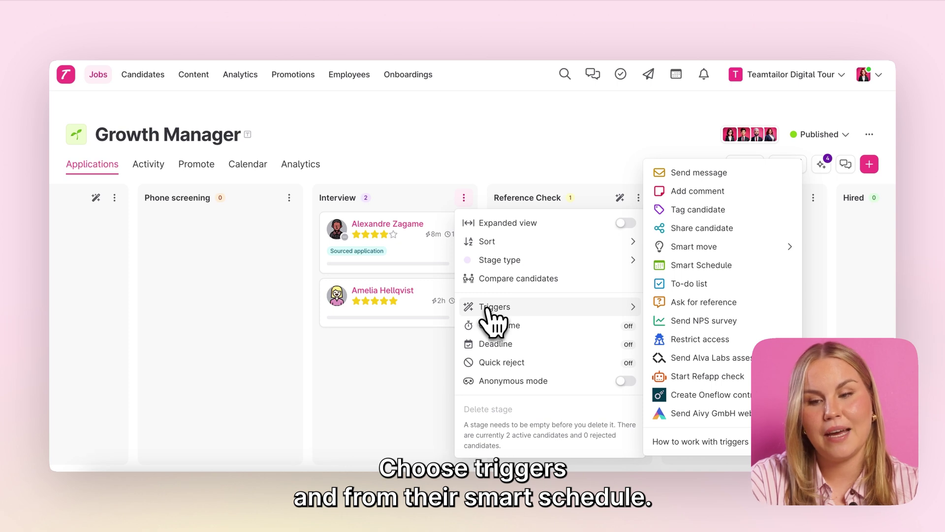
pyautogui.click(706, 265)
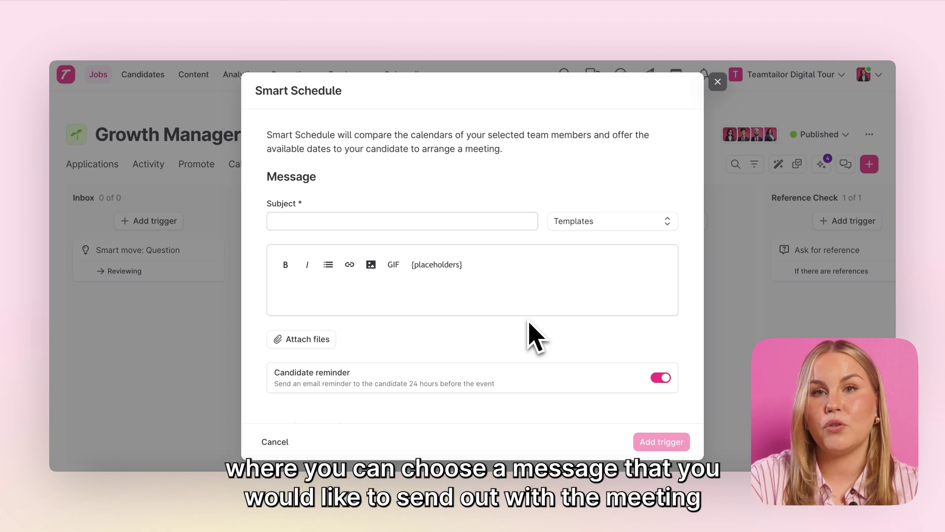
# Fill the trigger message from the get-to-know-you template
pyautogui.click(581, 226)
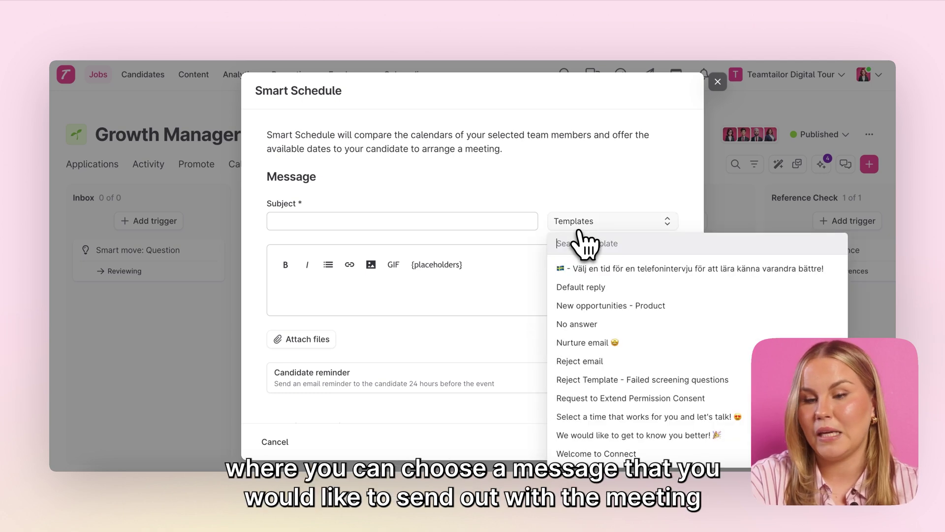
pyautogui.click(592, 435)
pyautogui.scroll(-10, 544, 386)
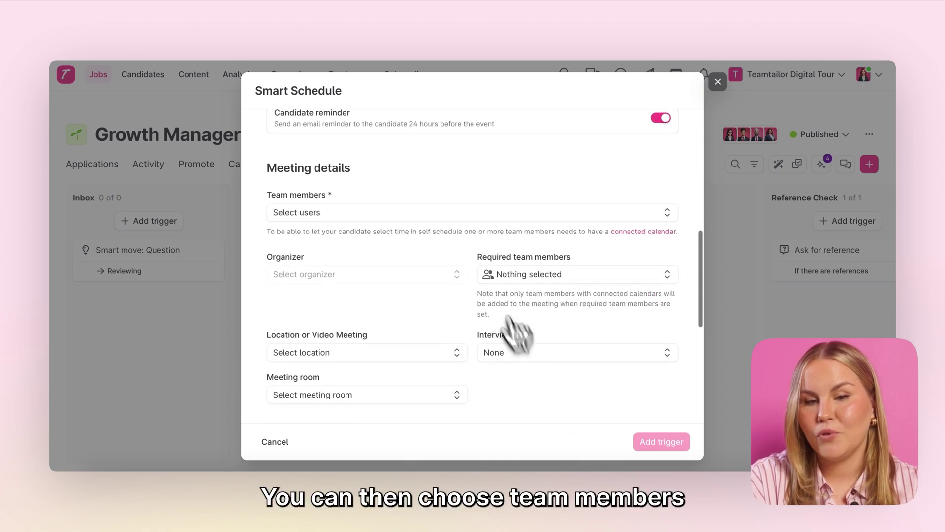
# Add two team members as interview attendees, with 1 required team member
pyautogui.click(458, 219)
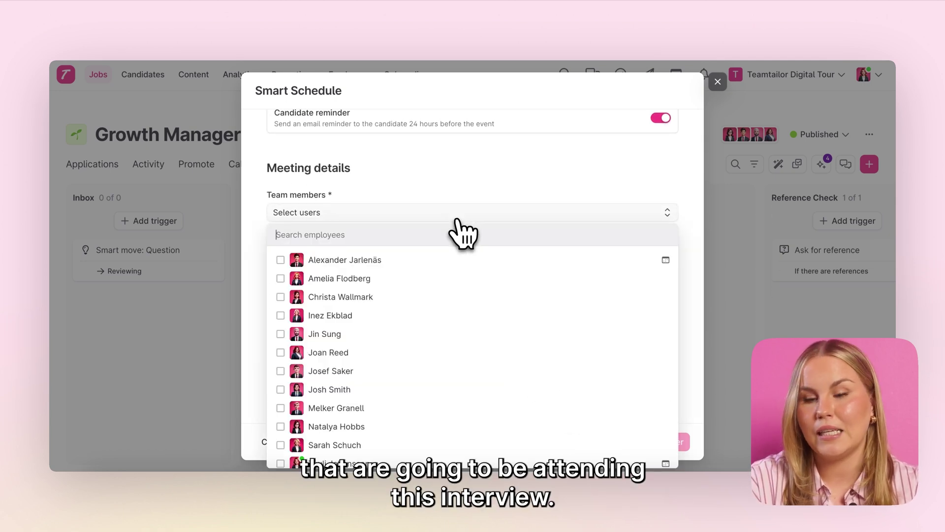
pyautogui.click(422, 258)
pyautogui.click(413, 278)
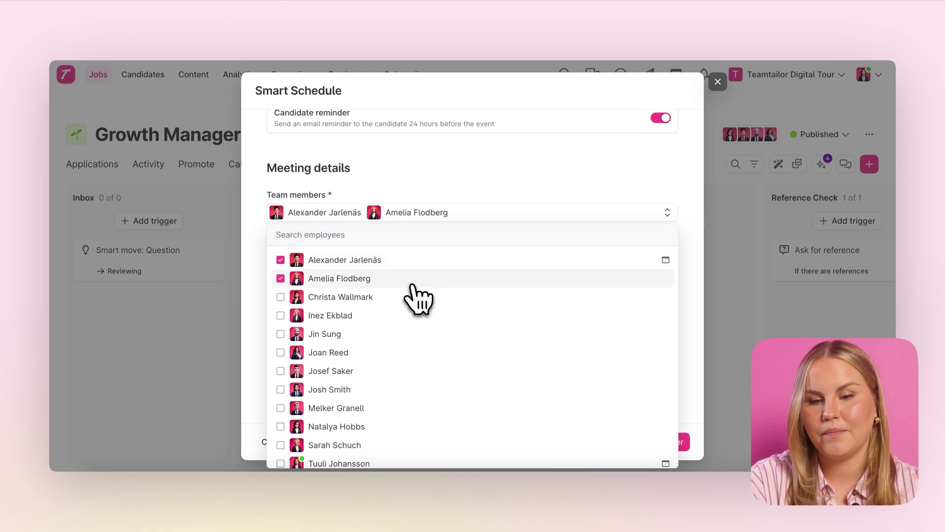
pyautogui.click(453, 212)
pyautogui.scroll(-2, 432, 315)
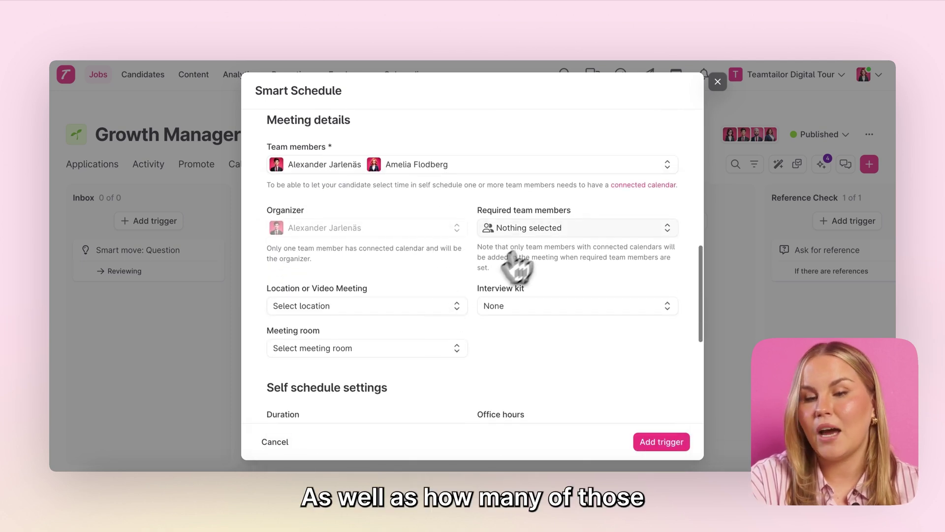
pyautogui.click(532, 231)
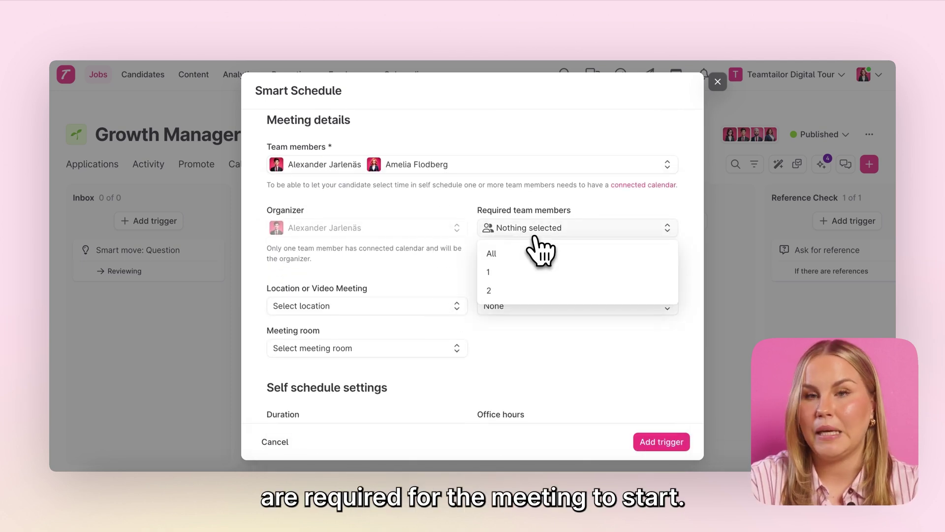
pyautogui.click(520, 272)
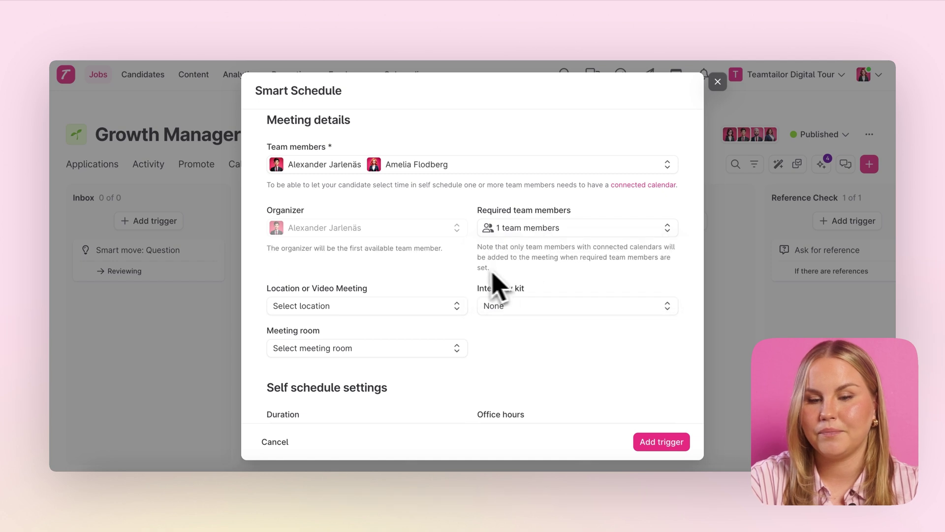
pyautogui.scroll(-2, 482, 281)
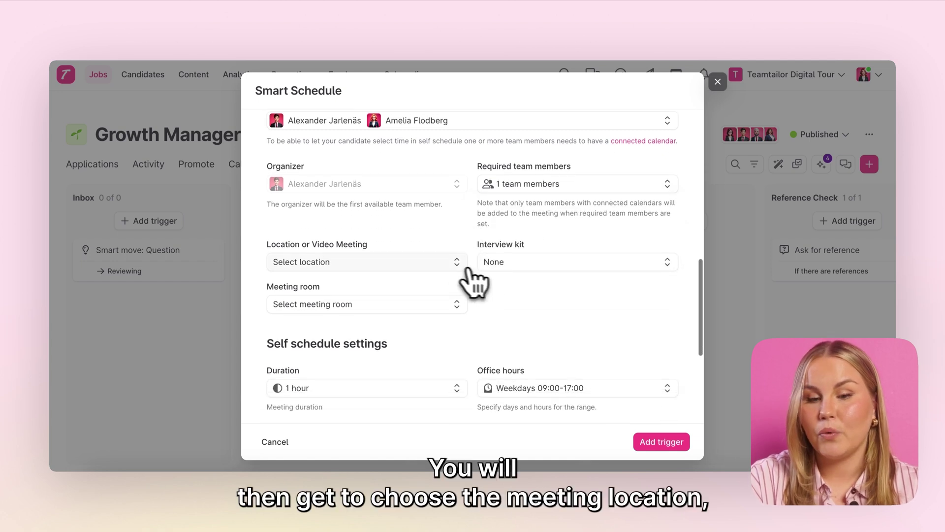
# Set the meeting location to Teamtailor Video and choose the Growth Manager, Level 1 interview kit
pyautogui.click(431, 265)
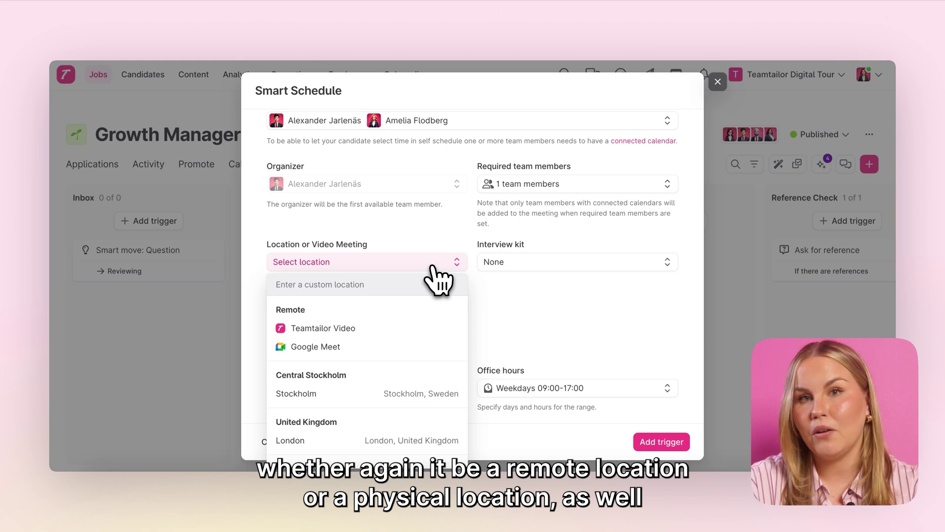
pyautogui.click(362, 329)
pyautogui.click(525, 269)
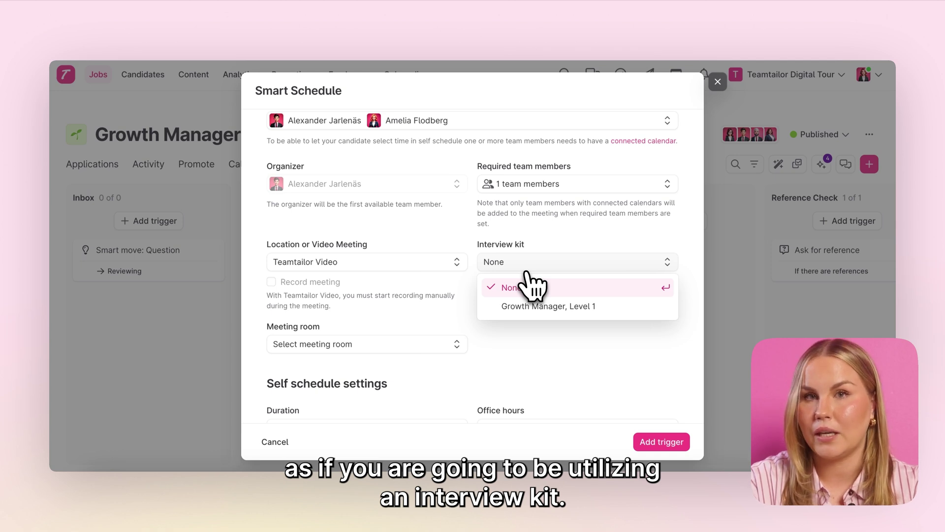
pyautogui.click(529, 306)
pyautogui.scroll(-1, 515, 364)
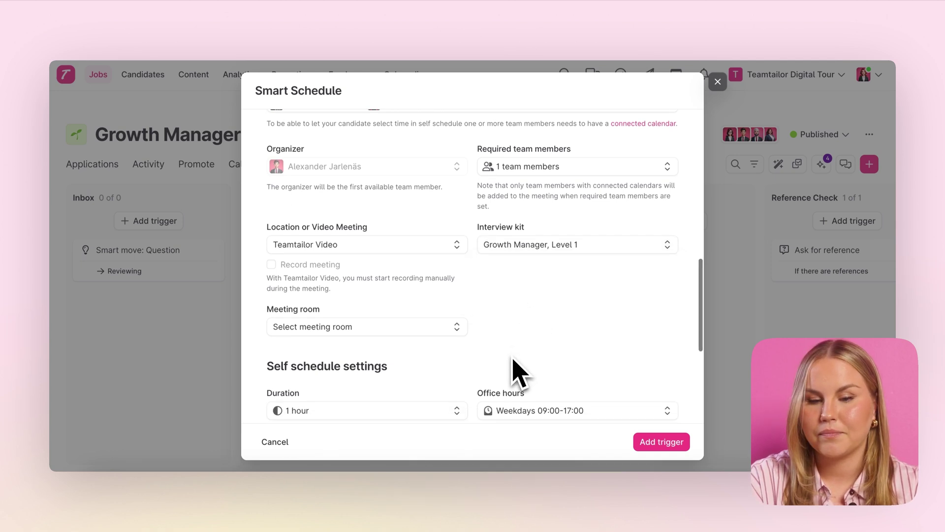
pyautogui.scroll(-3, 512, 367)
pyautogui.scroll(-5, 474, 342)
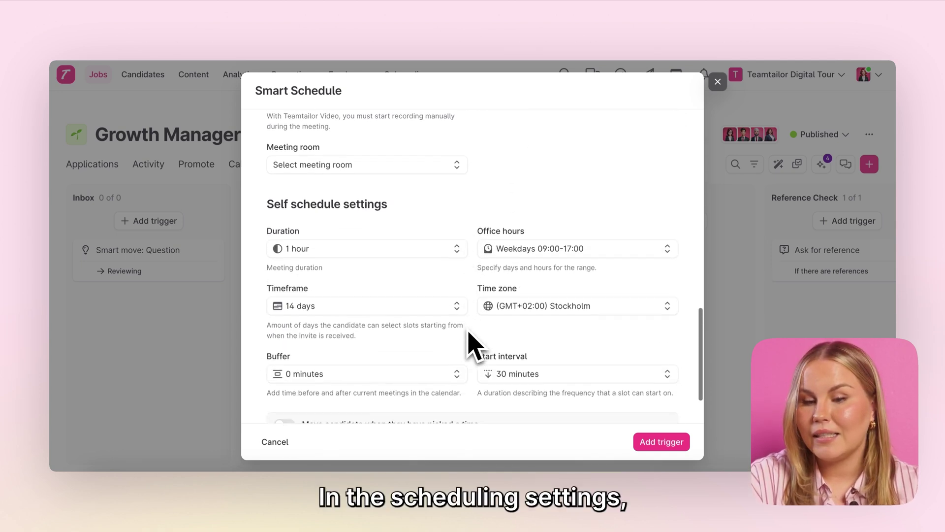
# Keep the meeting duration at 1 hour and shorten the self-schedule timeframe from 14 to 7 days
pyautogui.scroll(-3, 470, 344)
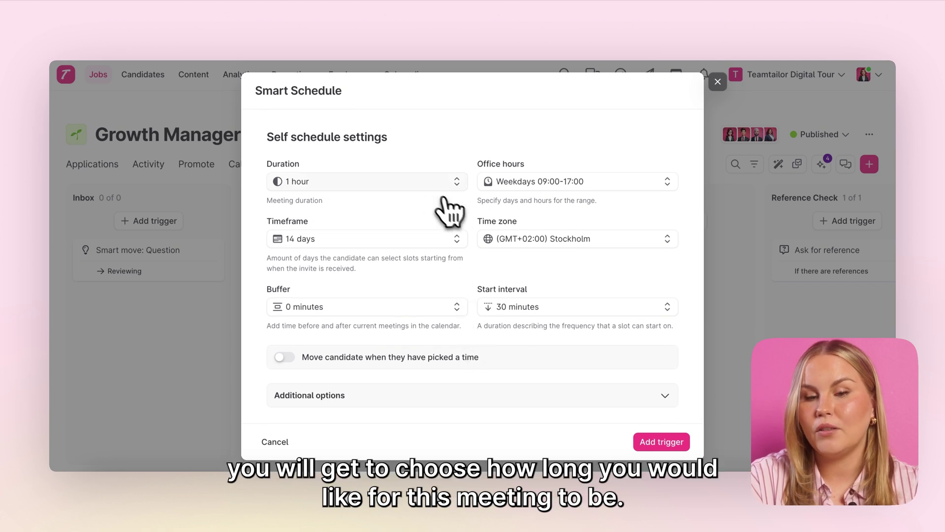
pyautogui.click(414, 186)
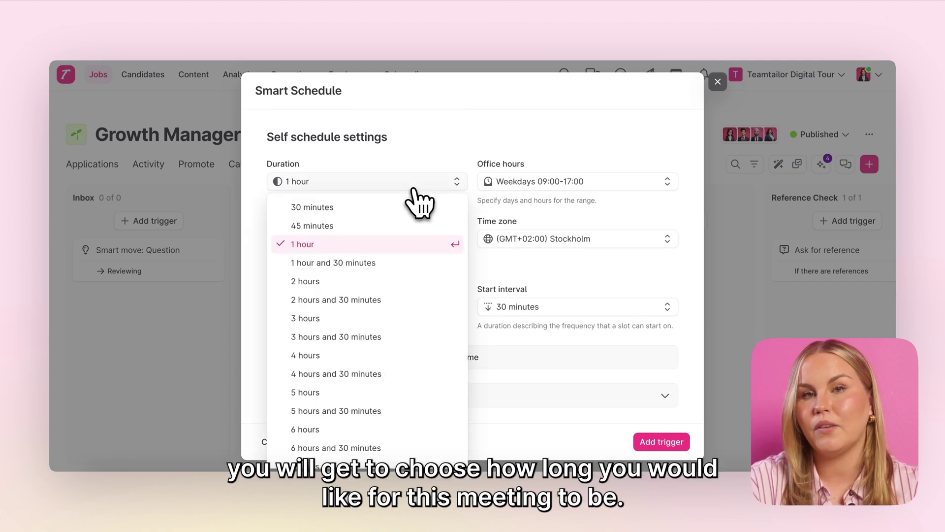
pyautogui.click(442, 170)
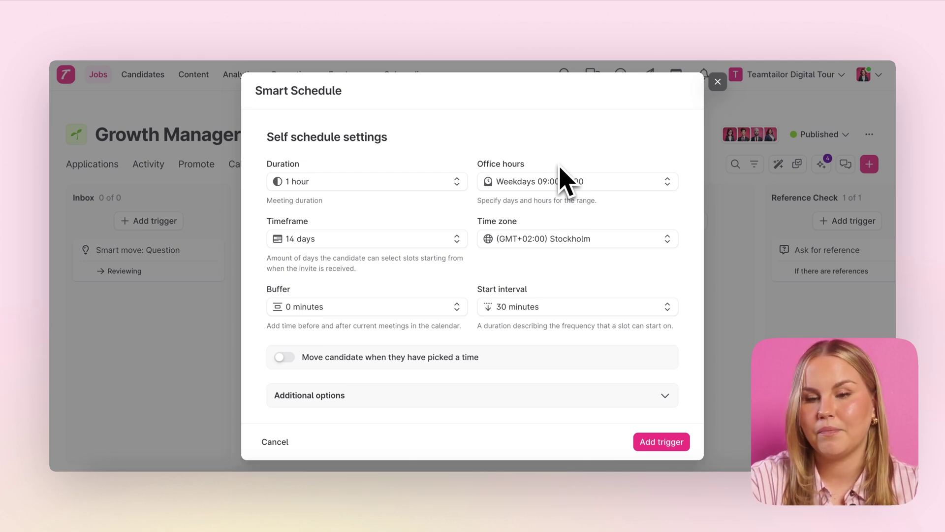
pyautogui.click(364, 243)
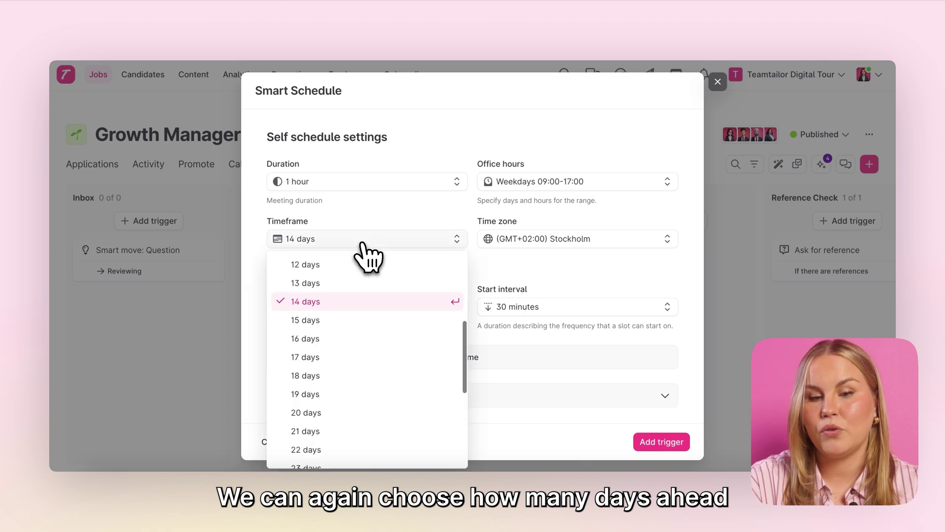
pyautogui.scroll(5, 338, 328)
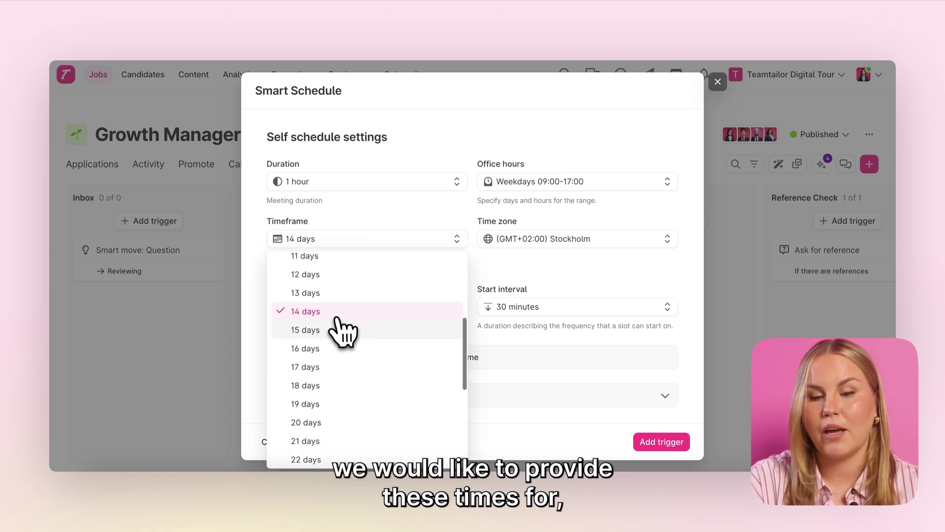
pyautogui.click(330, 294)
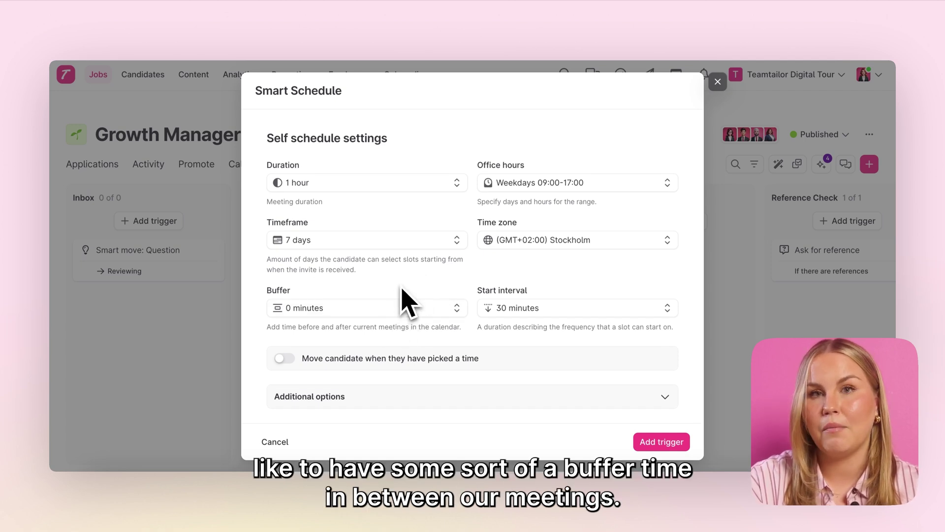
pyautogui.scroll(1, 359, 316)
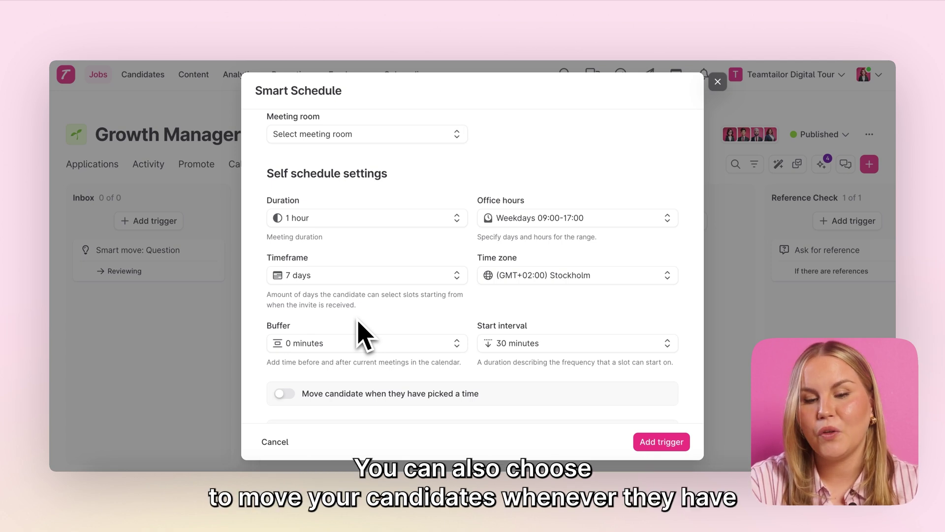
# Enable moving candidates once they pick a time, add the trigger, and return to the candidate board
pyautogui.scroll(-1, 359, 326)
pyautogui.click(289, 370)
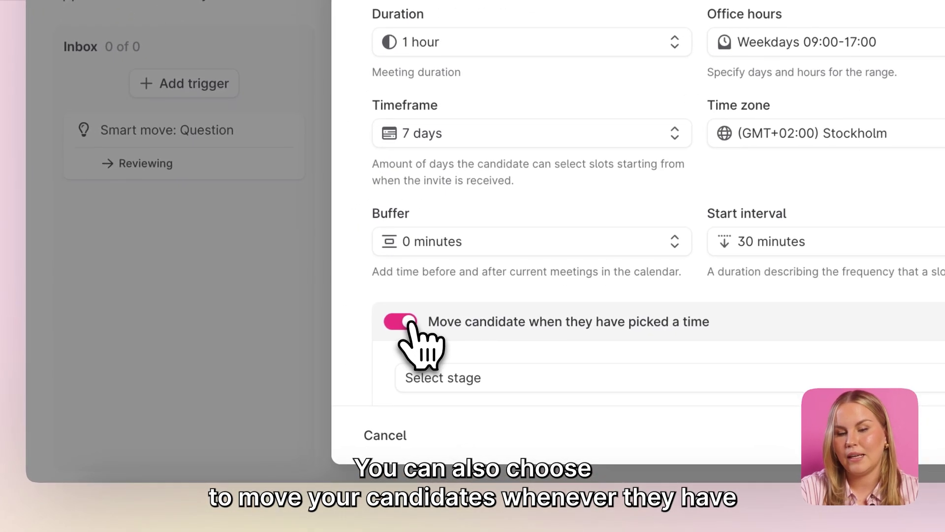
pyautogui.scroll(-1, 394, 379)
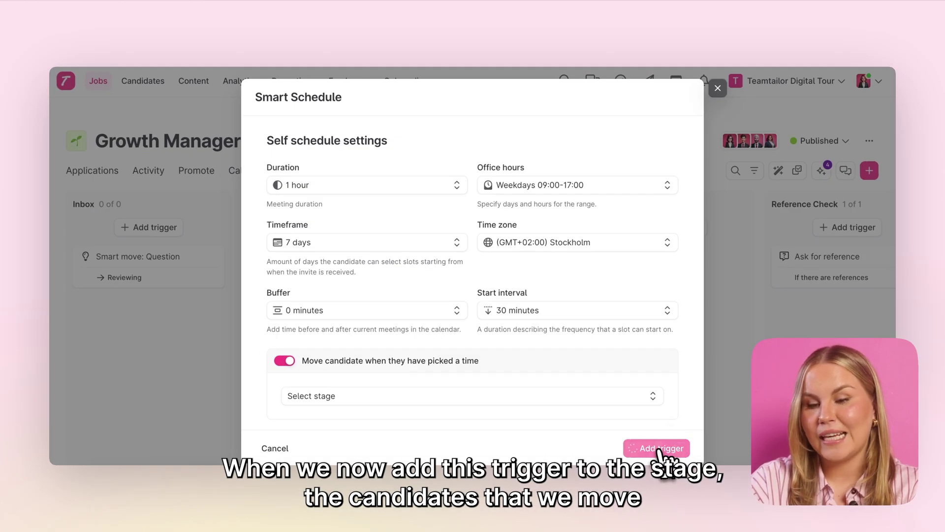
pyautogui.click(664, 448)
pyautogui.click(779, 171)
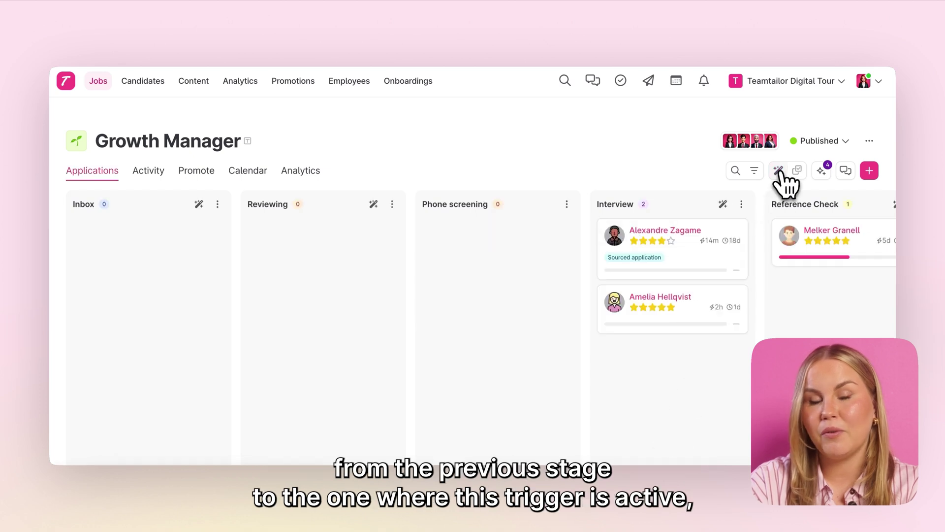